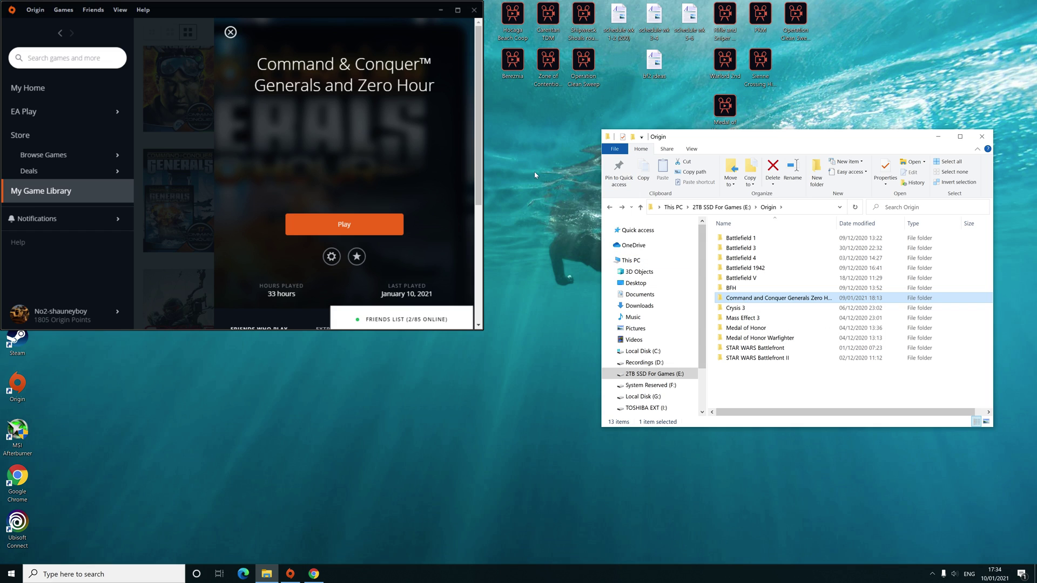
Navigate via the Origin folder into the Command and Conquer Generals Zero Hour folder
double_click(753, 300)
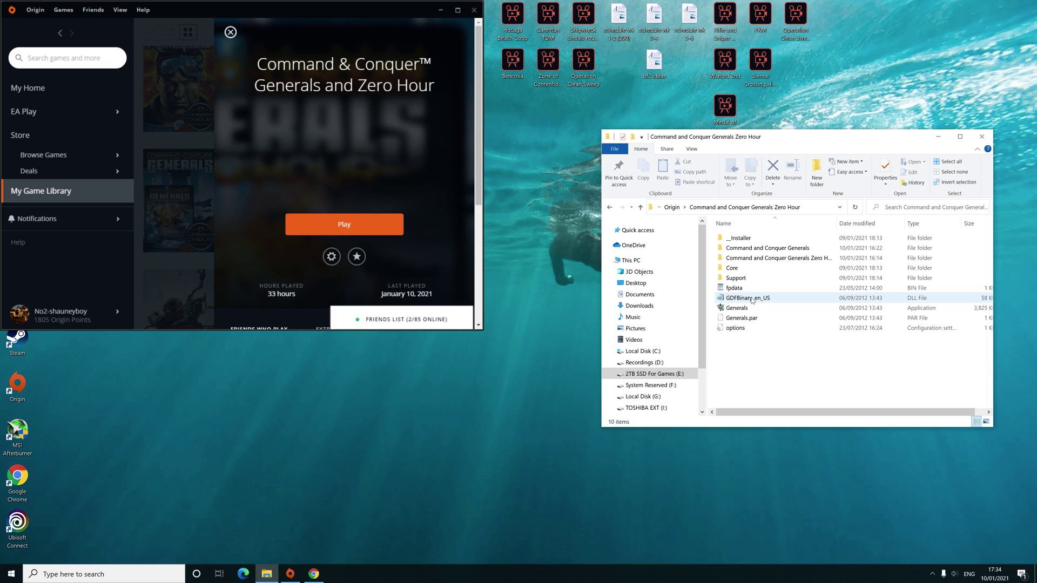
click(655, 373)
double_click(760, 280)
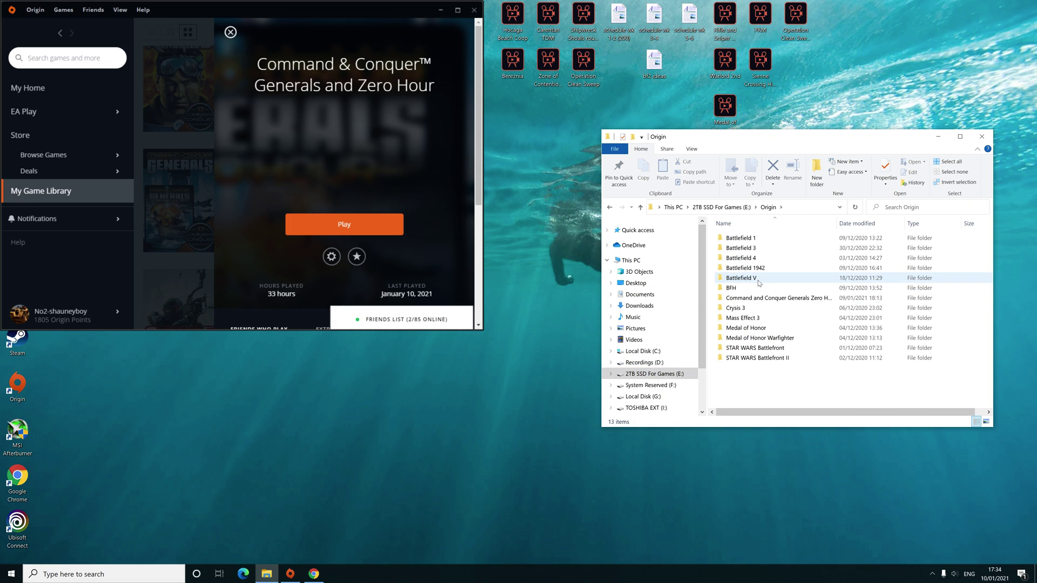
double_click(764, 299)
Open the Properties window for the Generals application
click(784, 309)
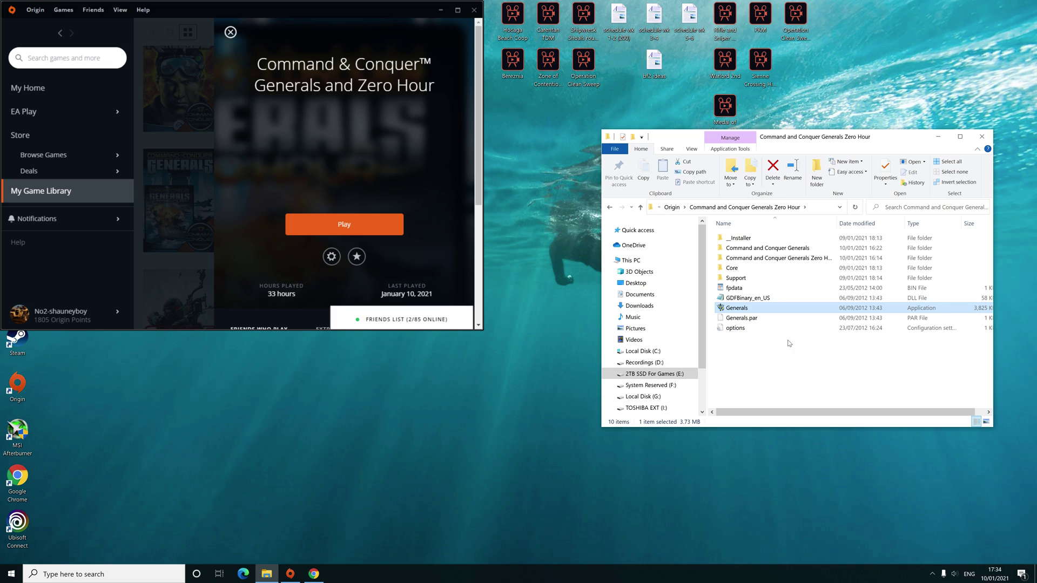
right_click(735, 312)
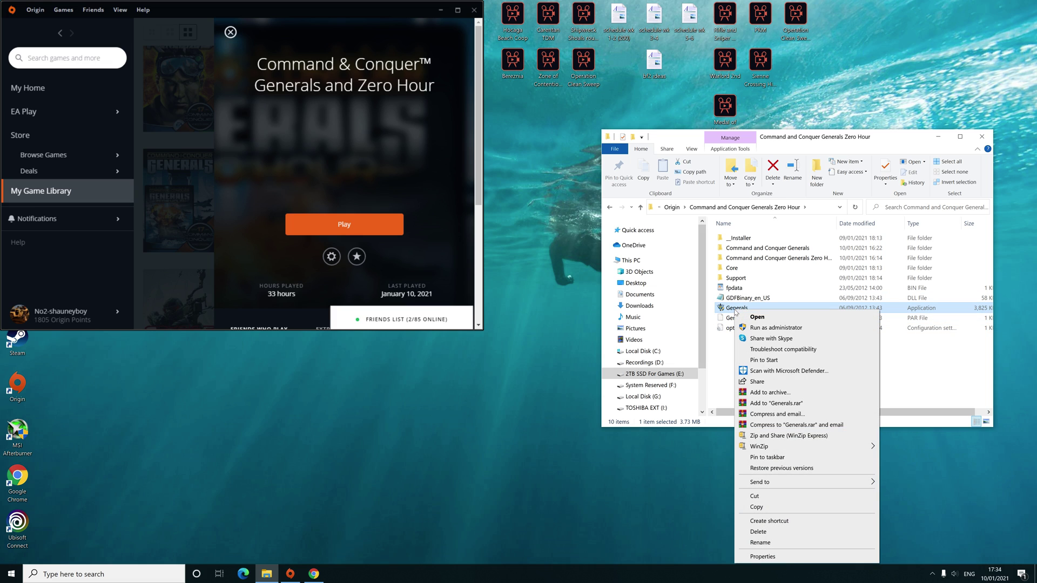
click(805, 556)
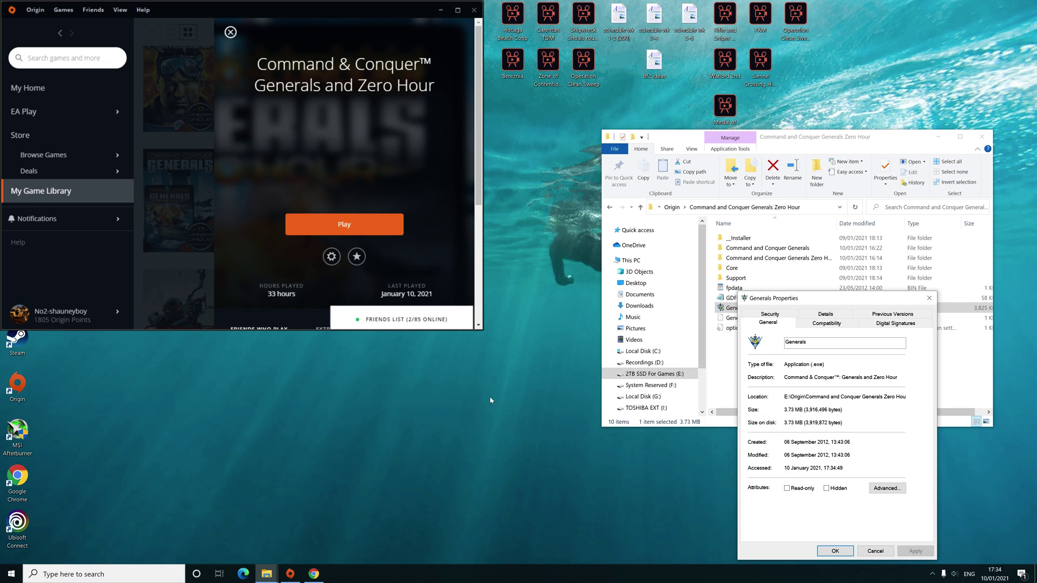
On the Compatibility tab, enable Windows XP (Service Pack 3) mode with run as administrator
click(827, 323)
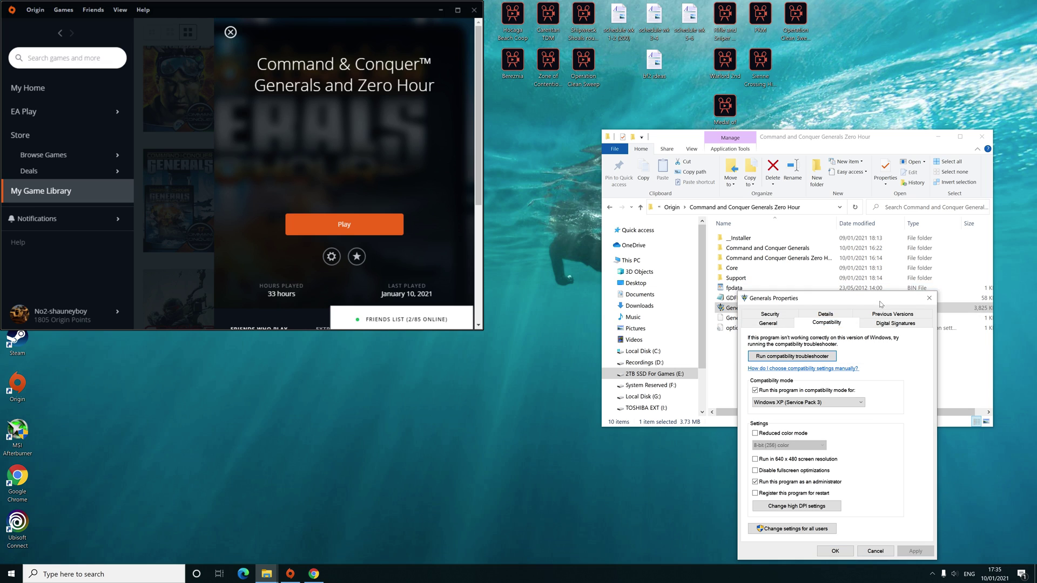
drag(802, 298, 756, 124)
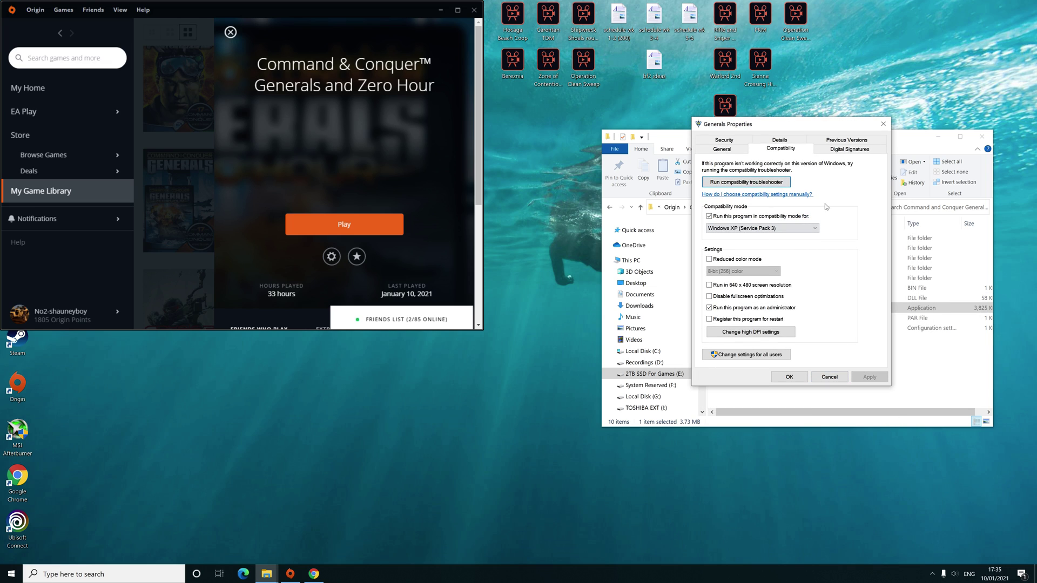
click(737, 217)
click(710, 216)
click(762, 229)
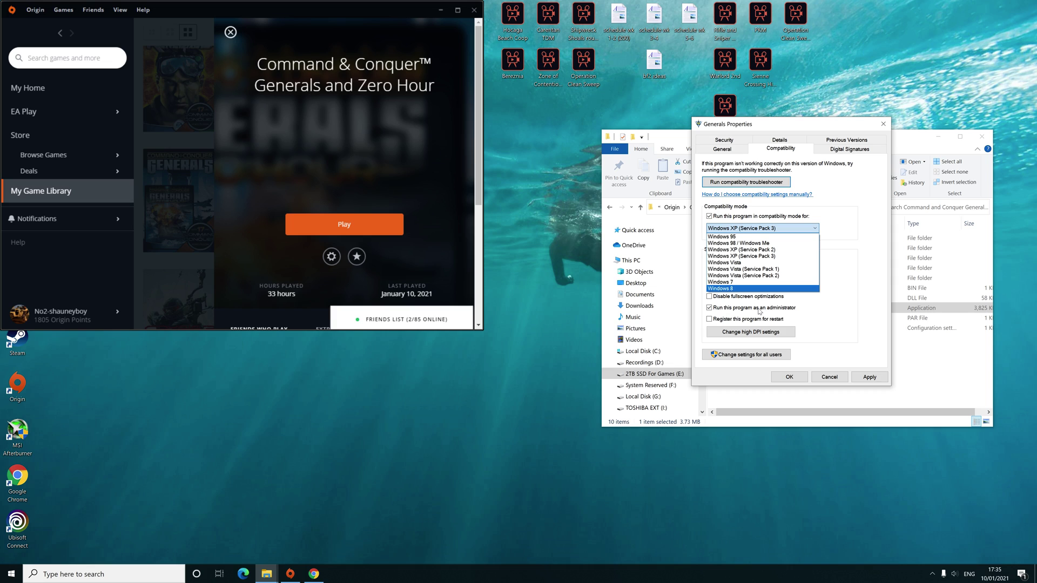
click(749, 257)
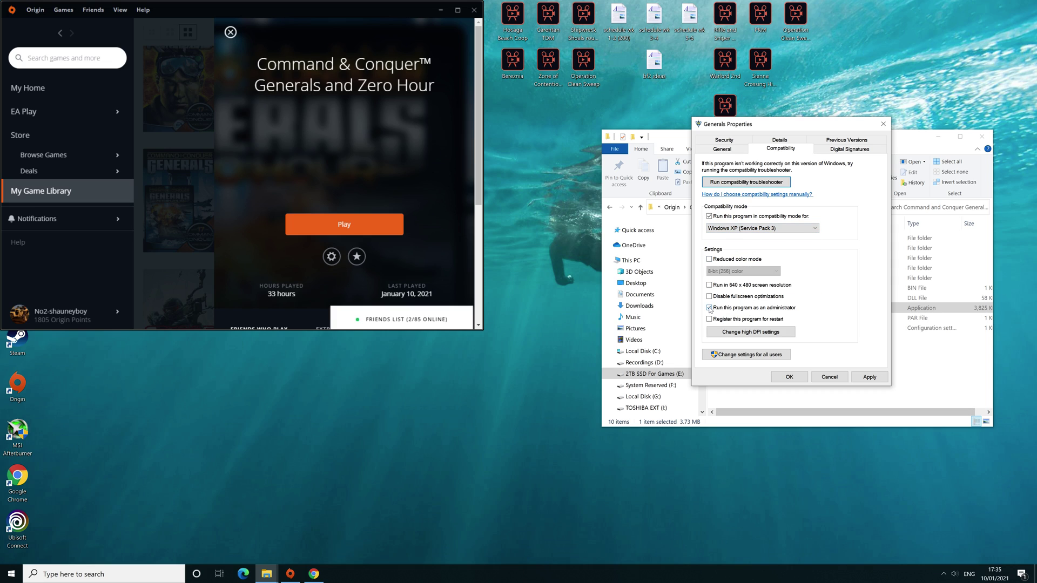
Apply and confirm the Generals compatibility settings, then close the game folder window
click(869, 377)
click(789, 377)
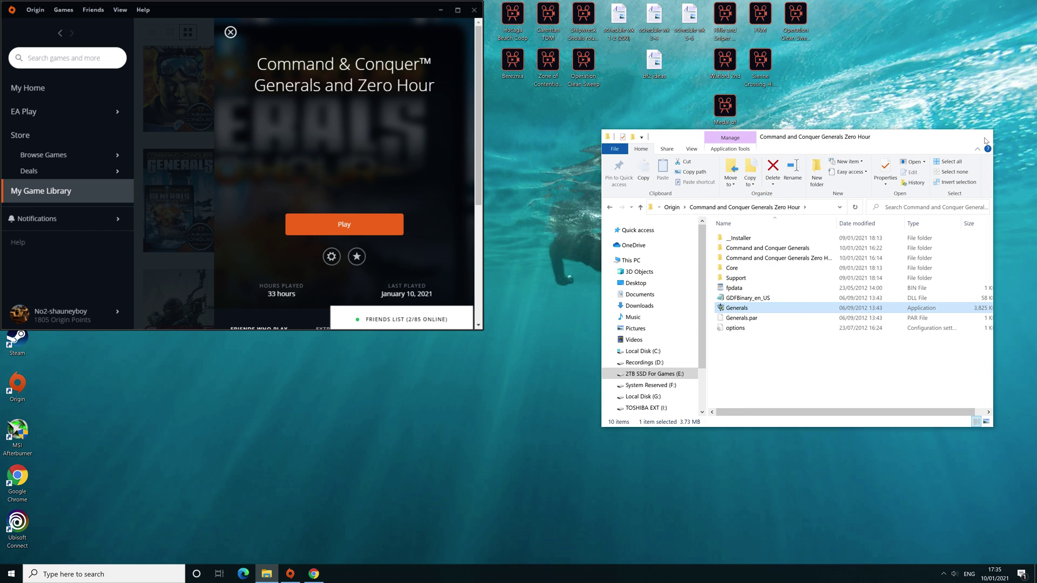
click(981, 136)
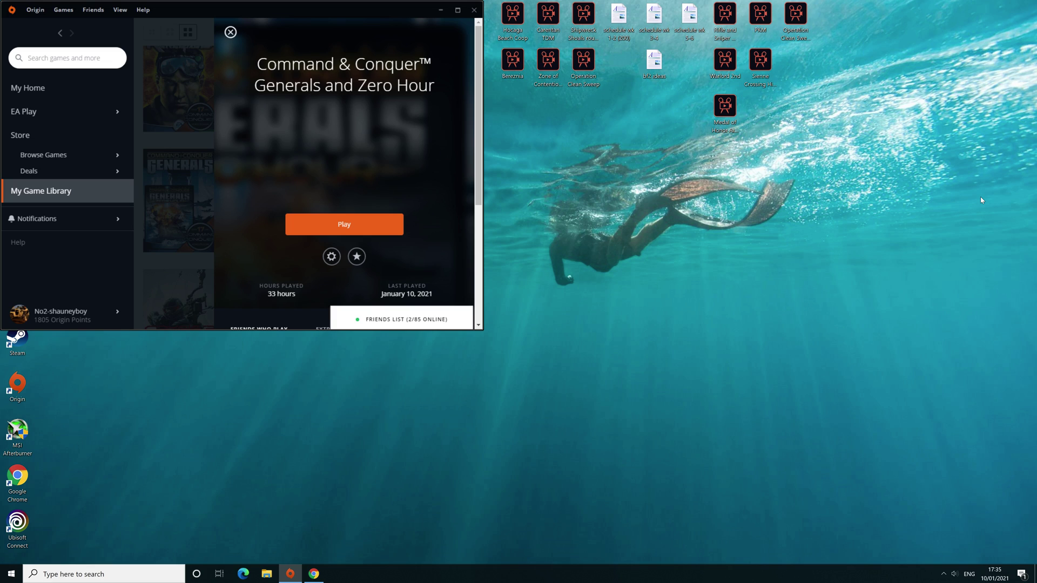